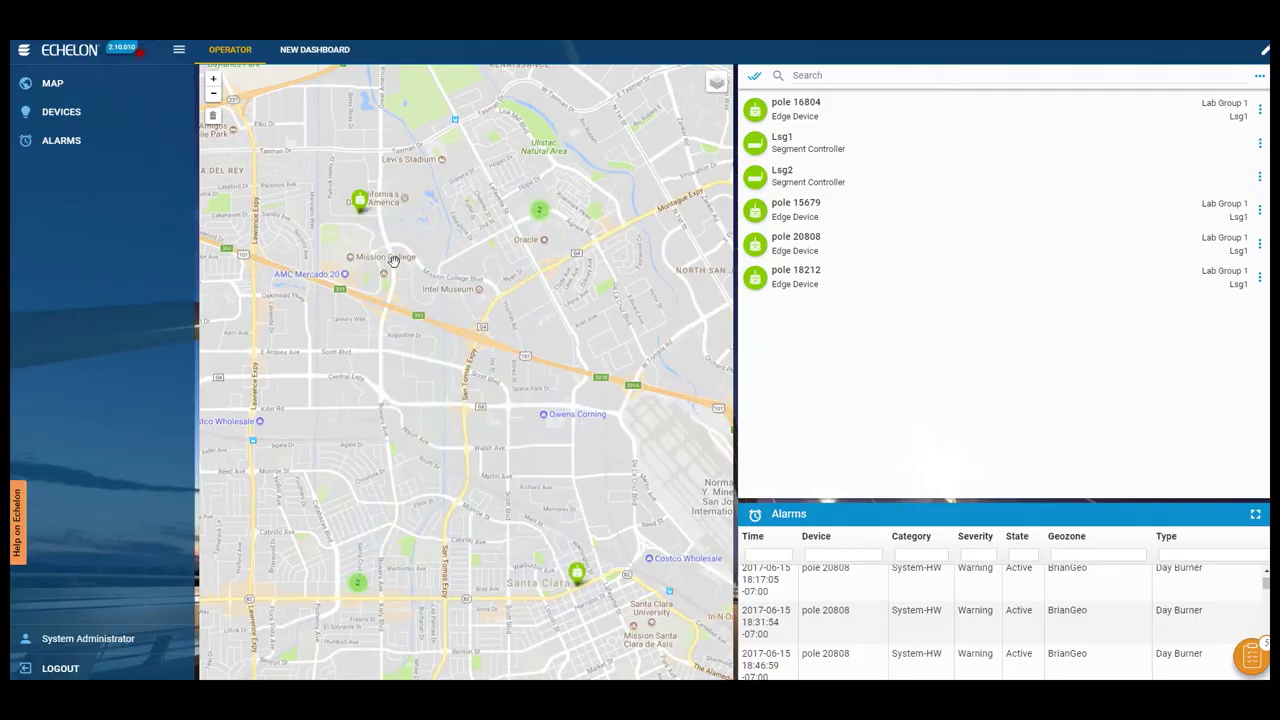
# Step: Show pole 16804's datapoints and drag its light brightness from 60 to 85 percent
pyautogui.click(360, 202)
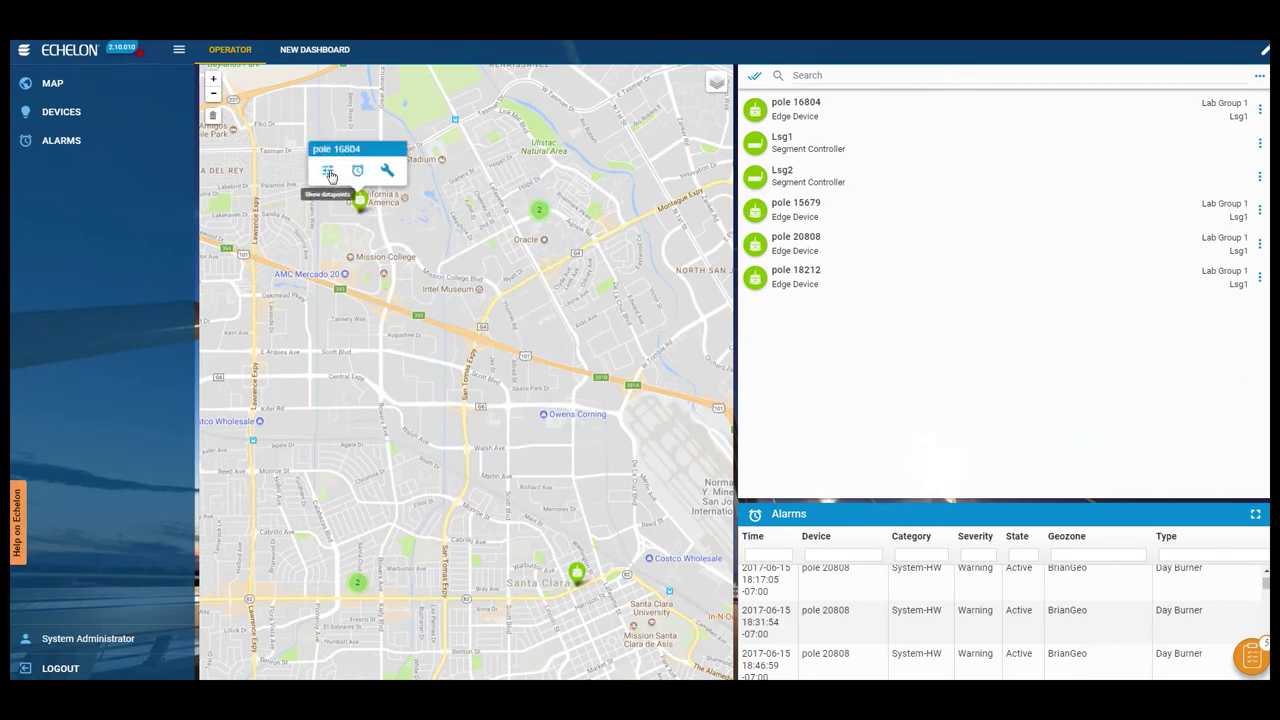
pyautogui.click(329, 172)
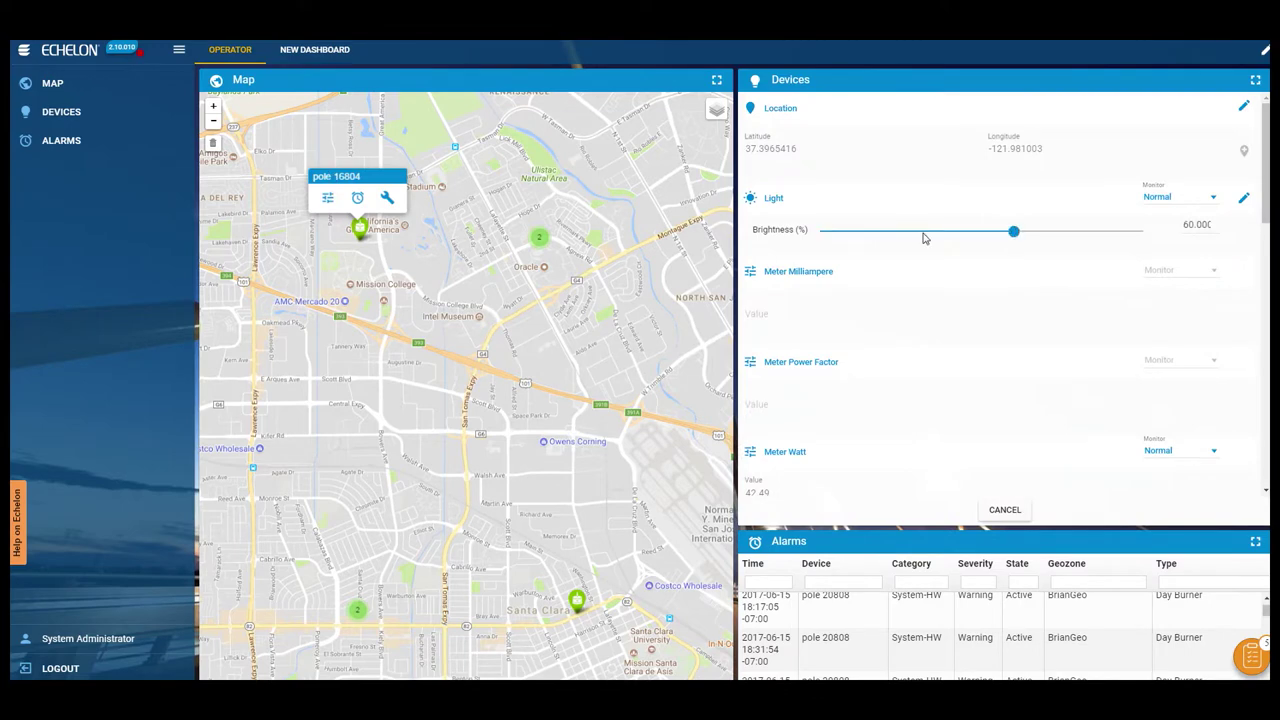
pyautogui.moveTo(1015, 234); pyautogui.dragTo(1101, 245)
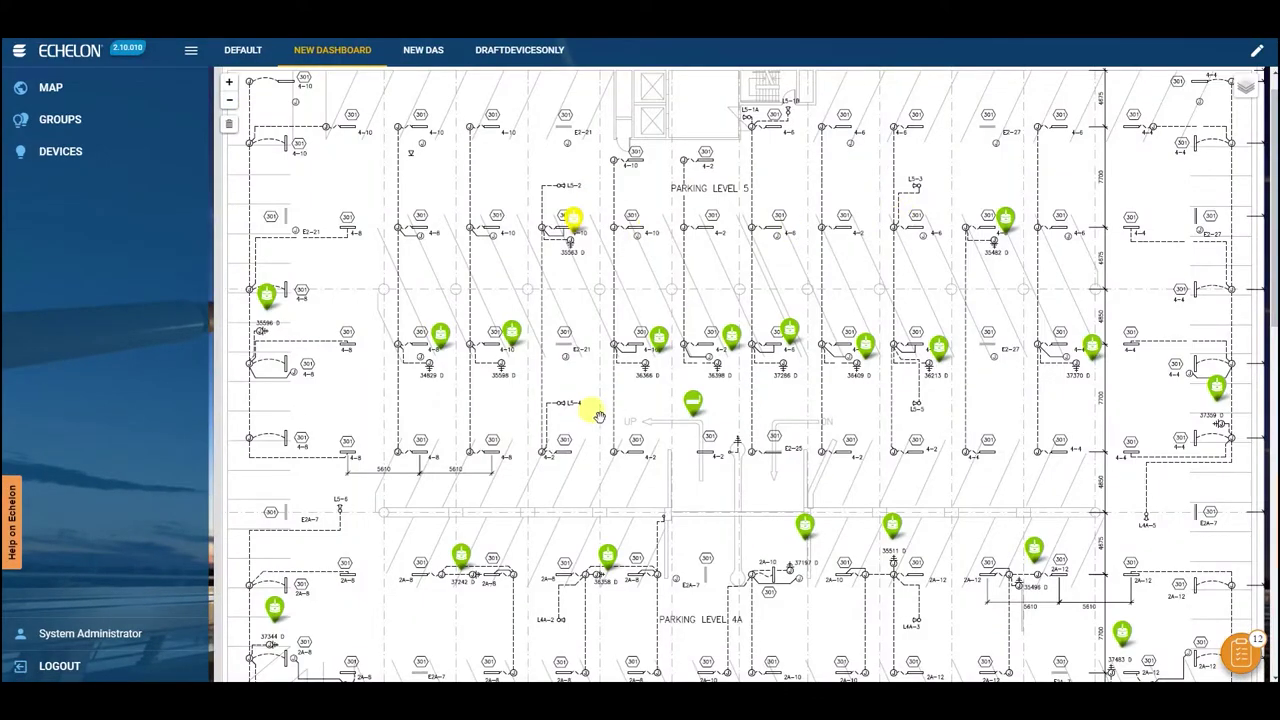
# Step: From light 37286's view, switch the floor layer to FLOOR2A_3 (Parking Levels 3 and 2A)
pyautogui.click(789, 335)
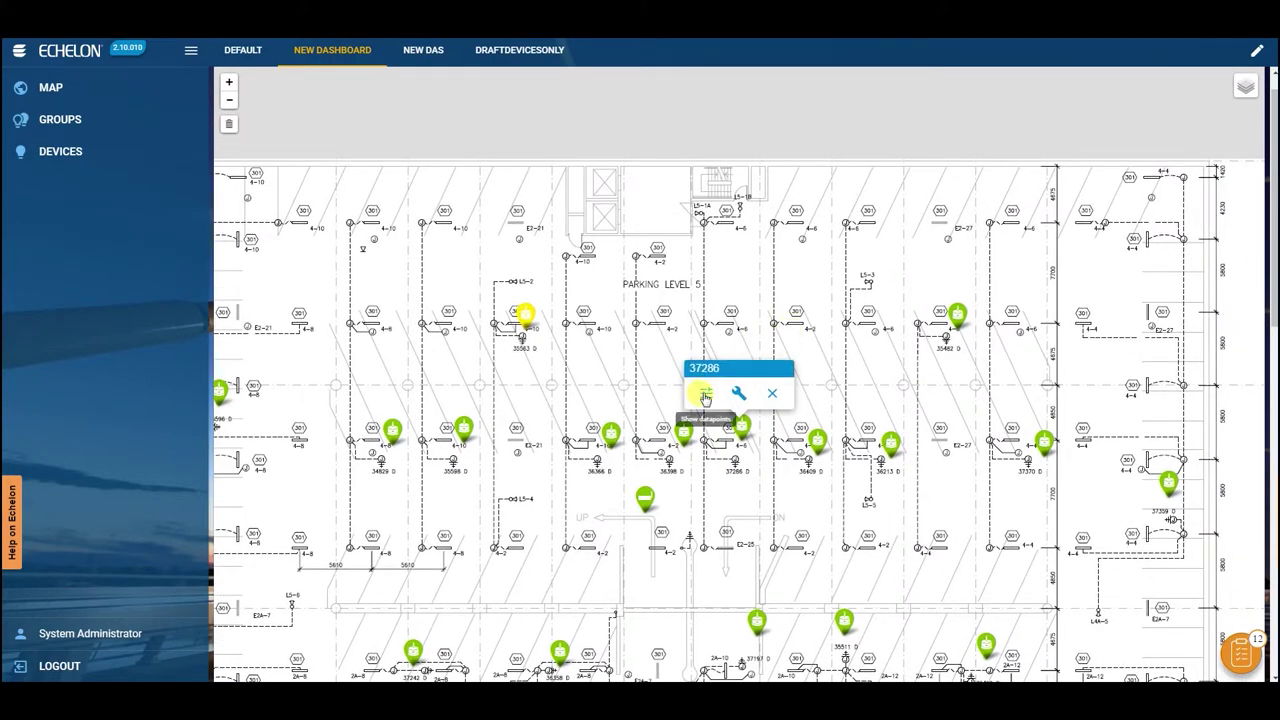
pyautogui.moveTo(1245, 88)
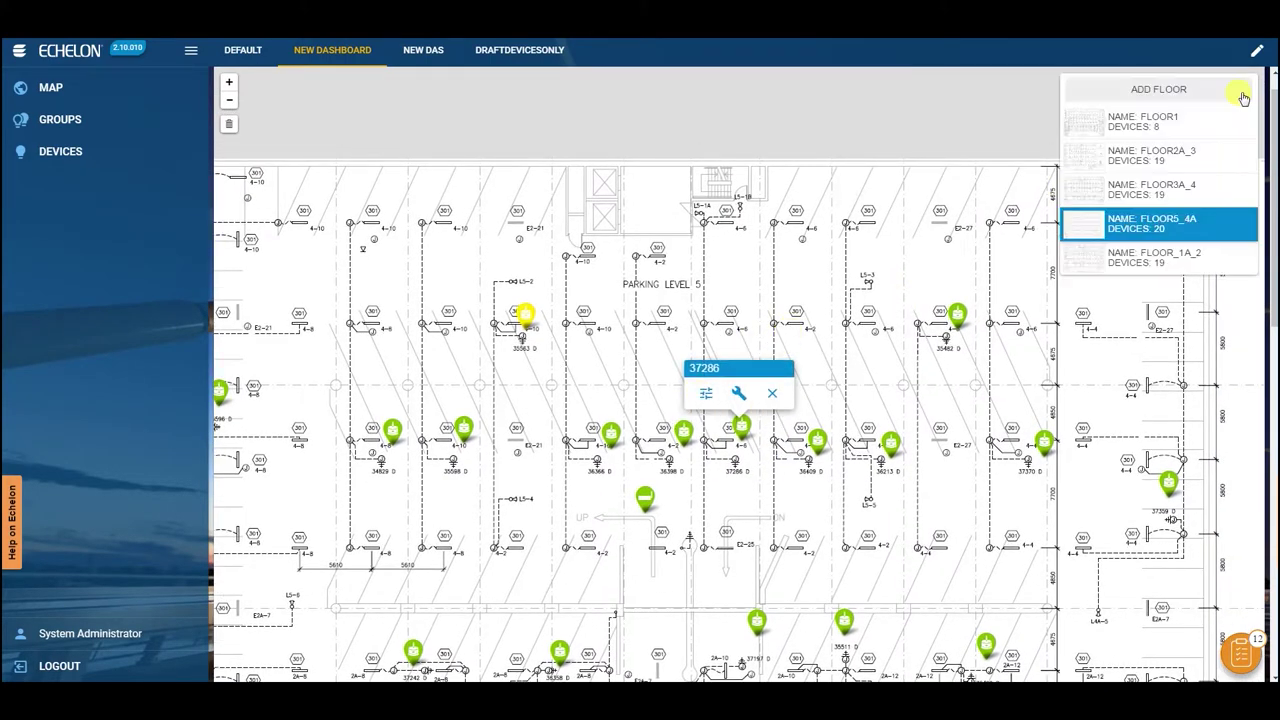
pyautogui.click(1141, 158)
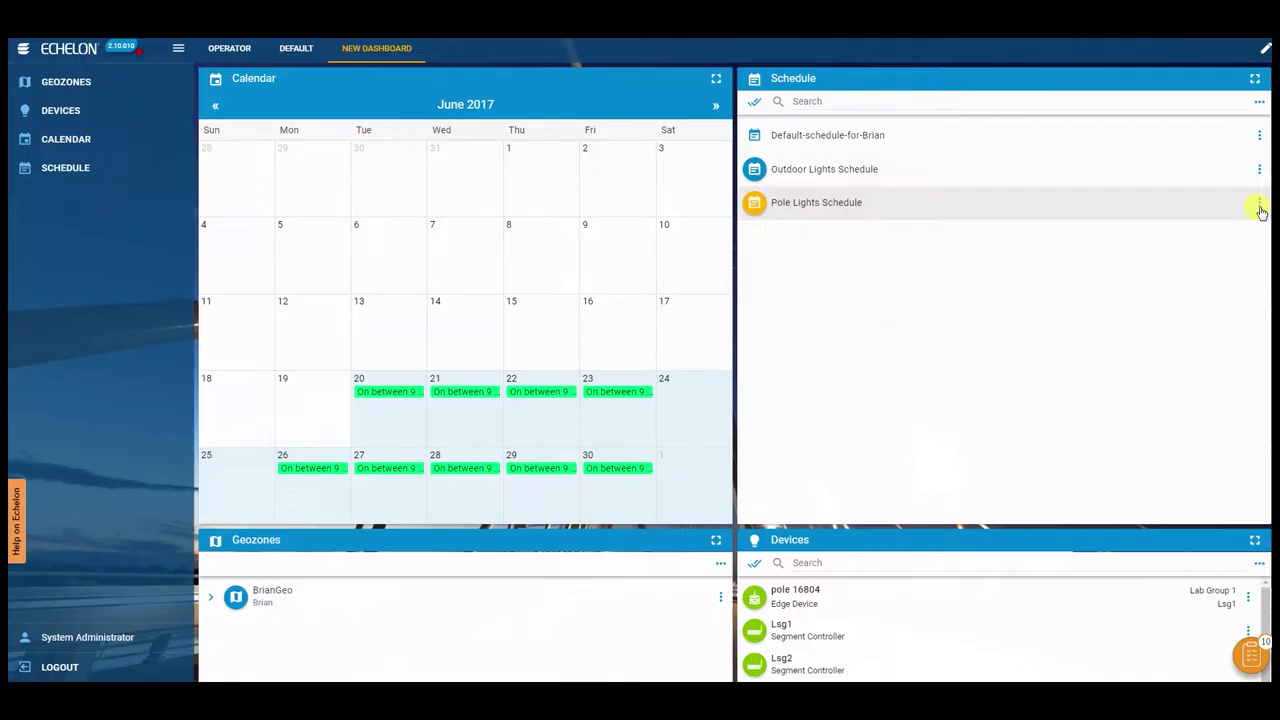
# Step: Show the Pole Lights Schedule on the calendar and open June 21's 'On between 9 and 5' event
pyautogui.click(1258, 202)
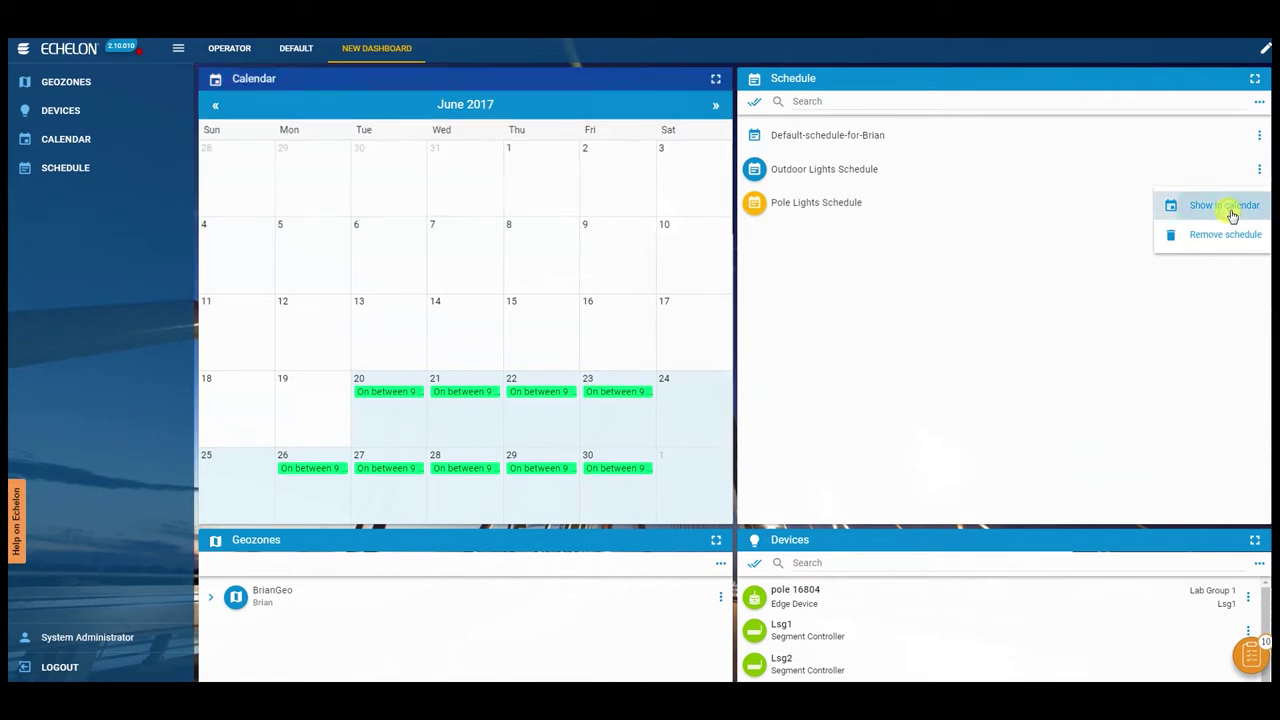
pyautogui.click(1230, 210)
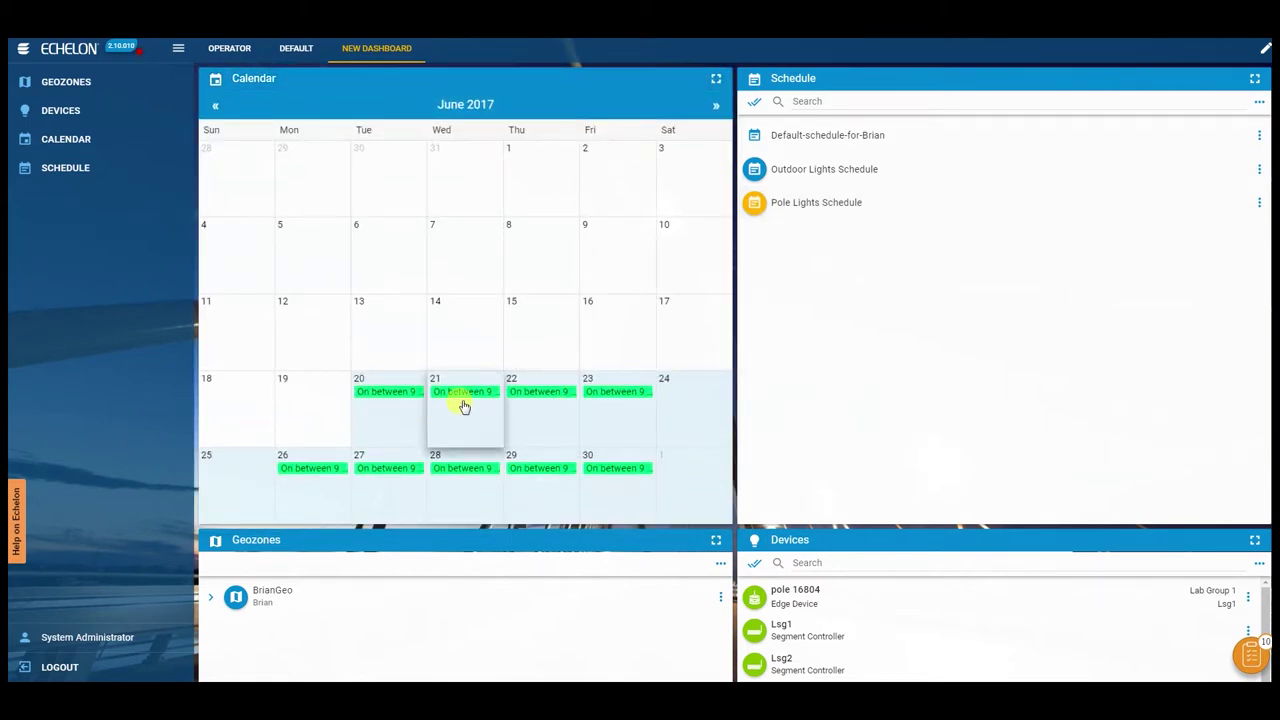
pyautogui.click(476, 398)
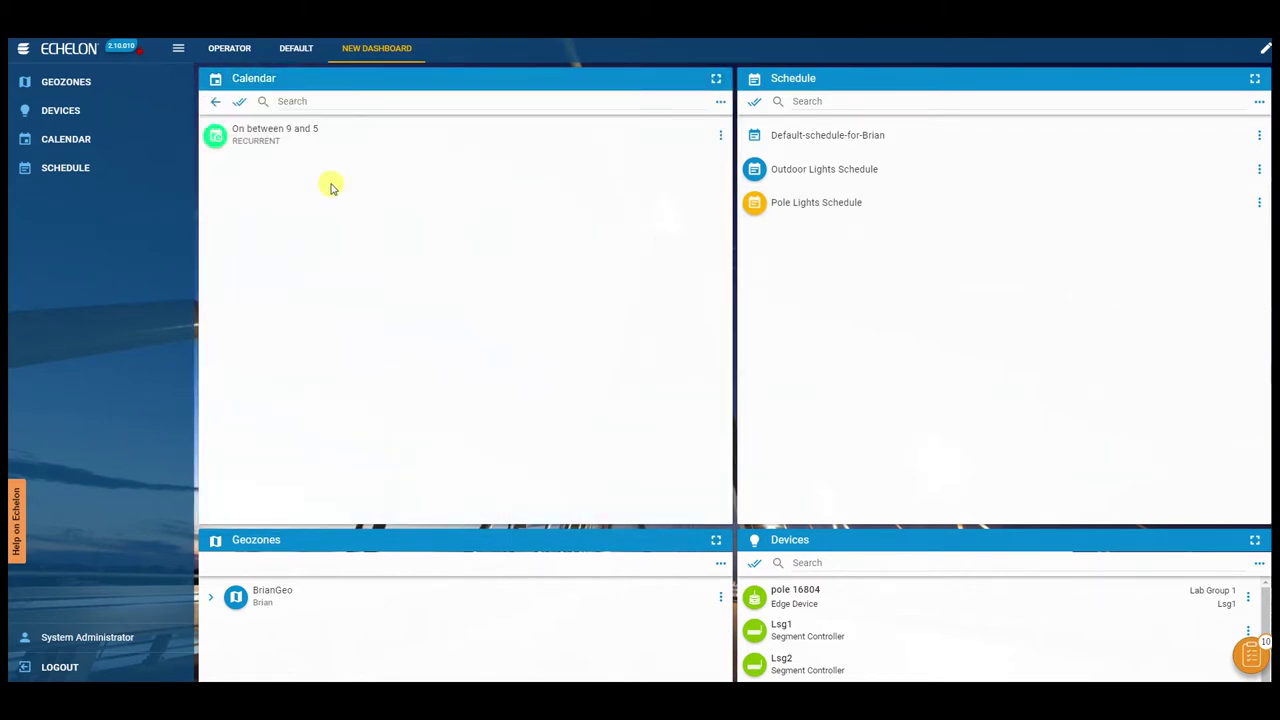
pyautogui.click(303, 140)
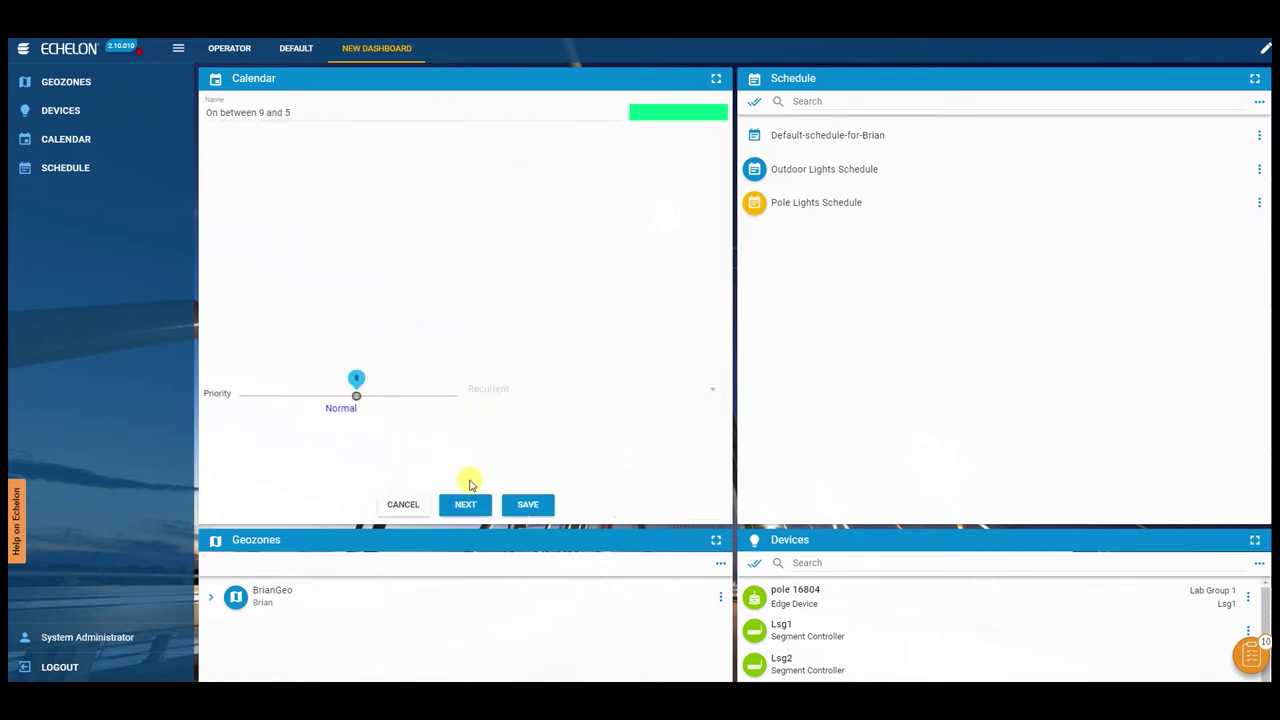
# Step: Change the event's recurrence from weekly Monday–Friday to every 1 weekday
pyautogui.click(463, 507)
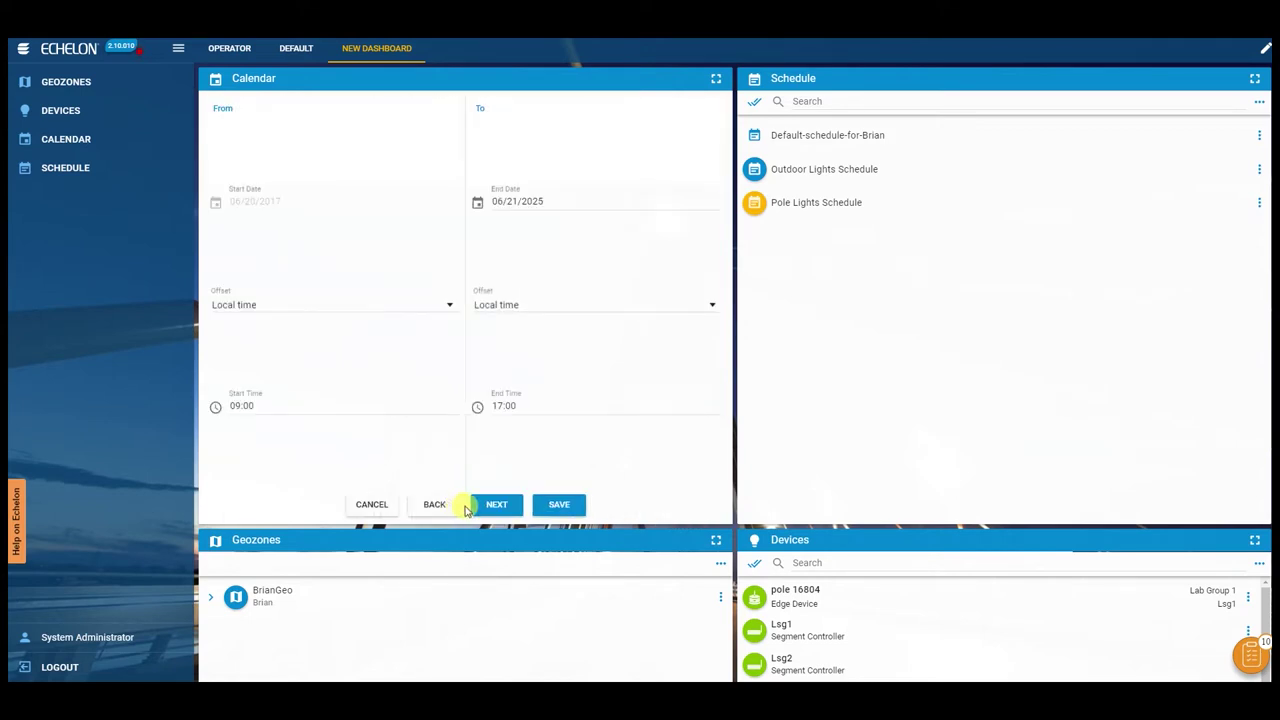
pyautogui.click(497, 507)
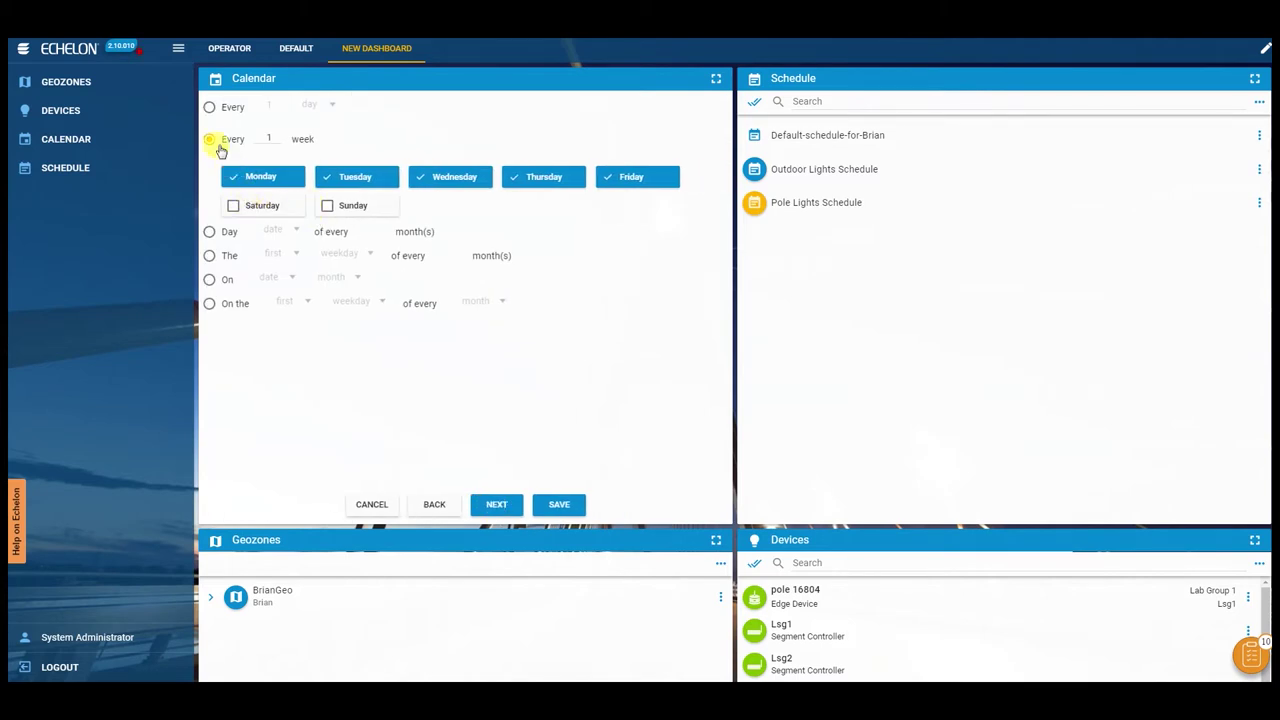
pyautogui.click(209, 107)
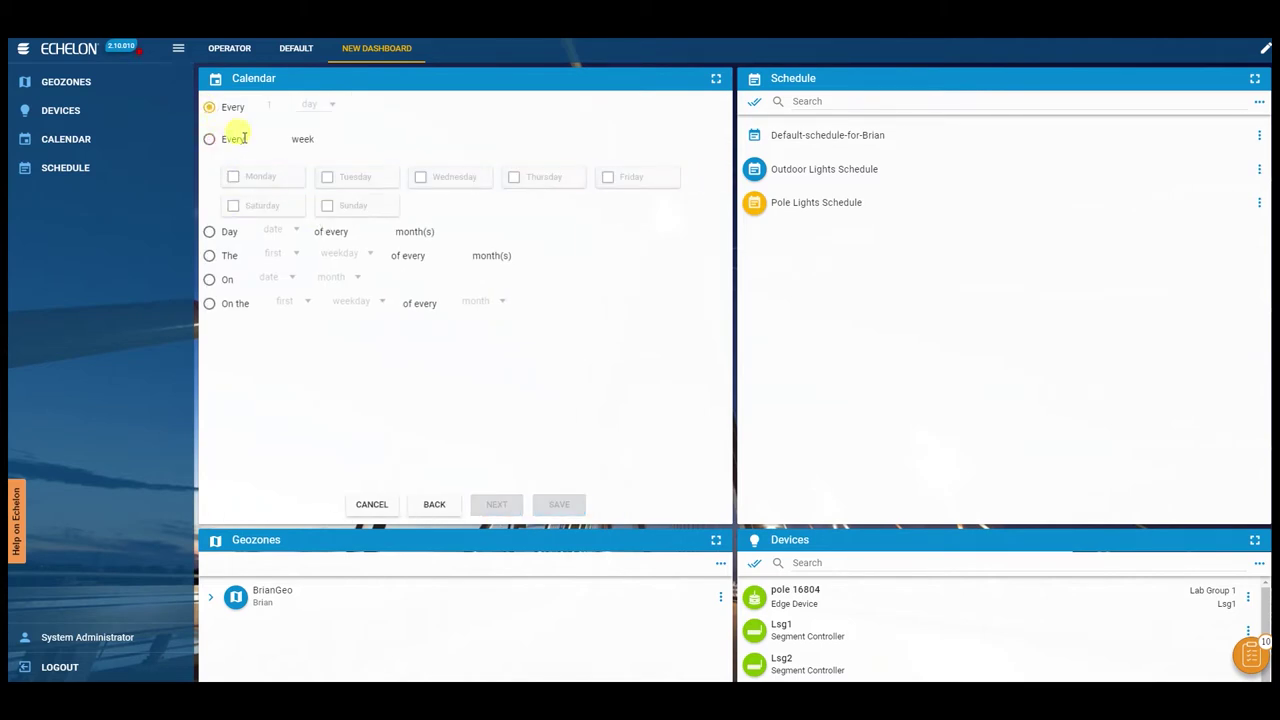
pyautogui.click(316, 106)
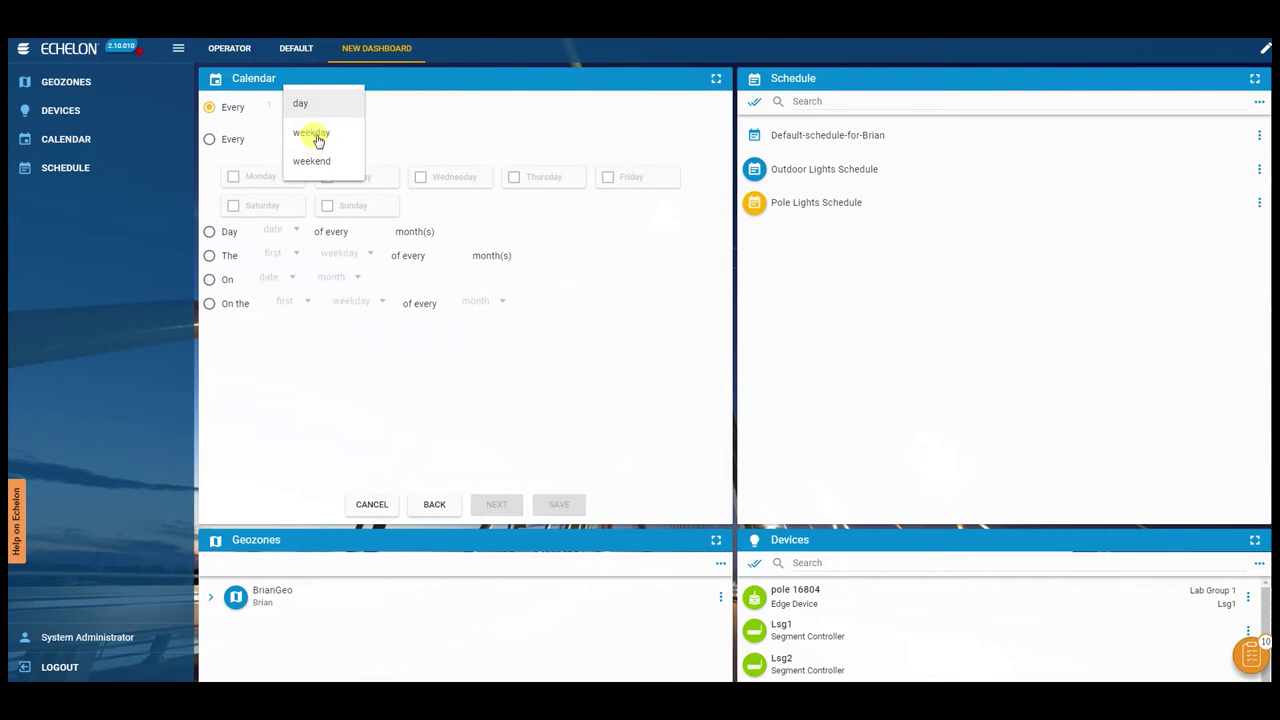
pyautogui.click(316, 136)
pyautogui.click(501, 508)
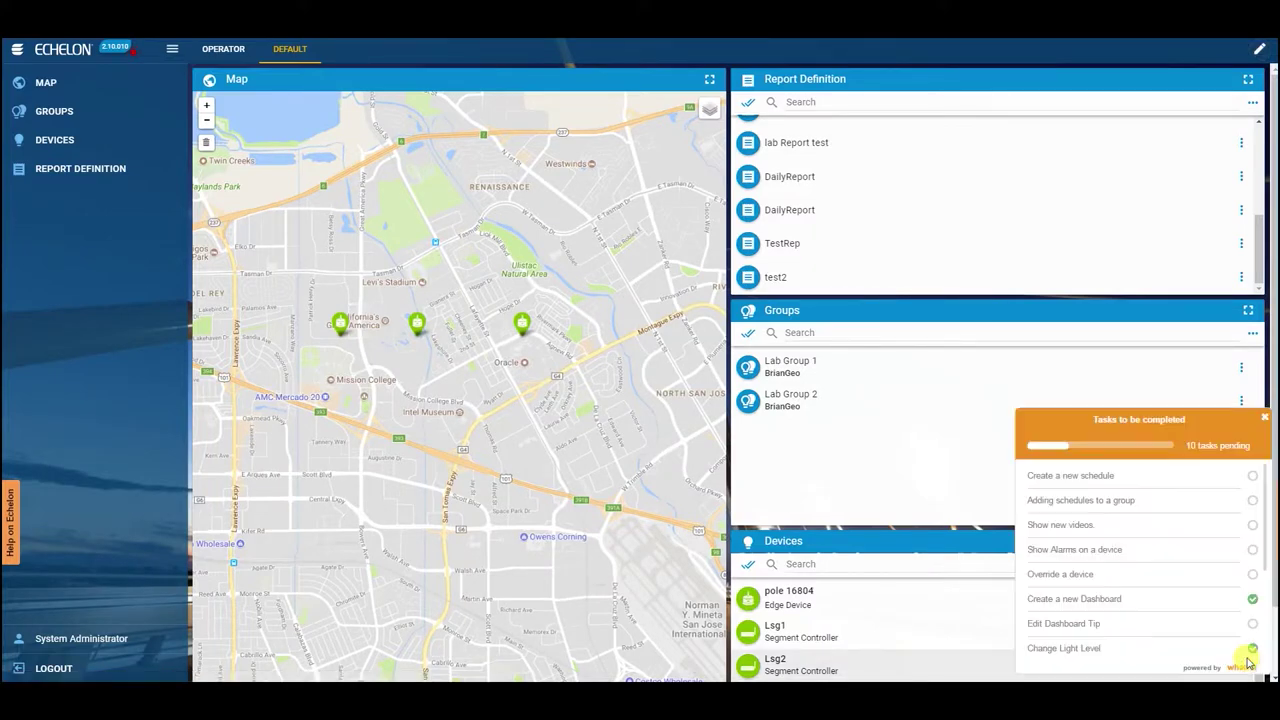
# Step: Search Help on Echelon for 'create' and launch the Guide Me walkthrough for 'Create a new schedule'
pyautogui.click(1252, 528)
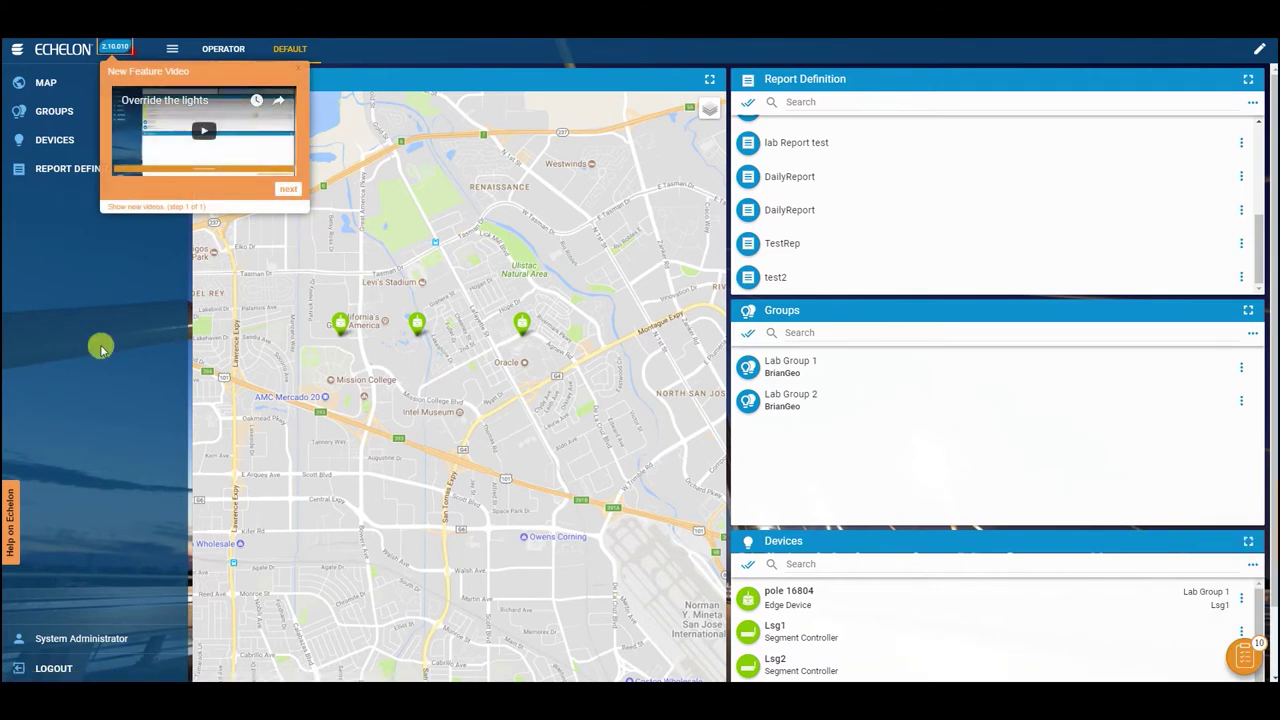
pyautogui.click(13, 513)
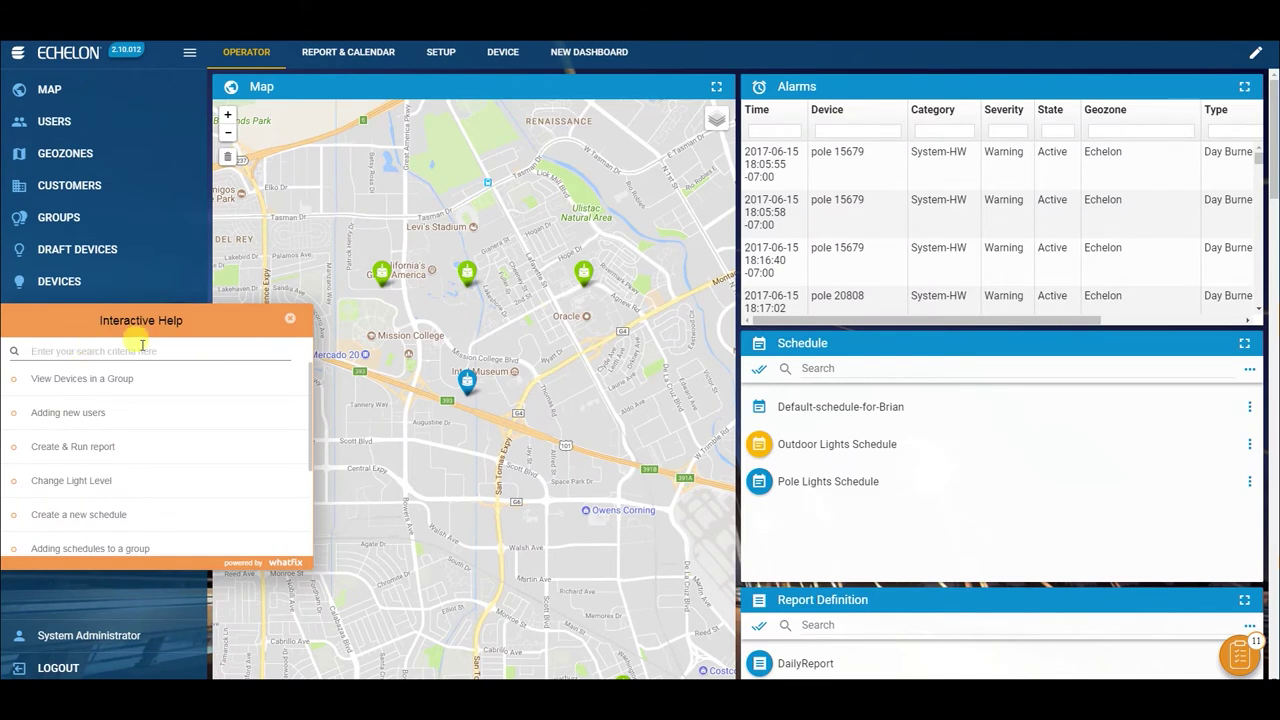
pyautogui.write('create')
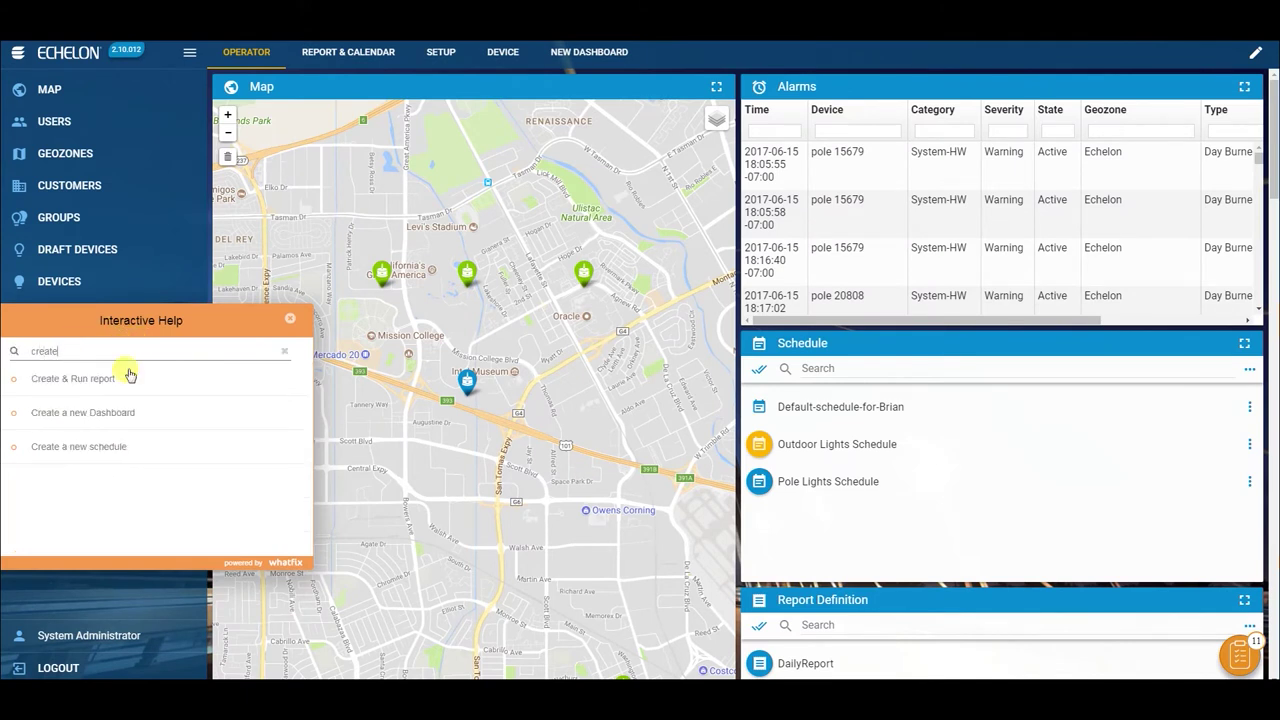
pyautogui.click(114, 452)
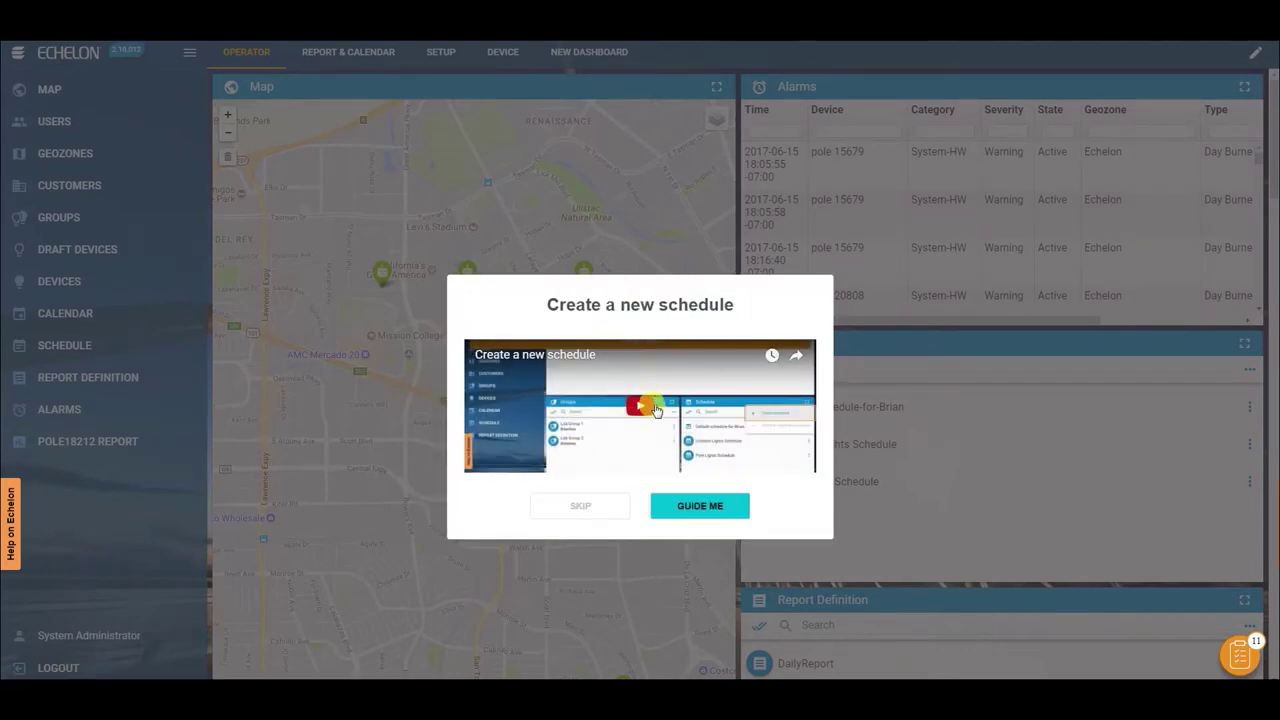
pyautogui.click(692, 508)
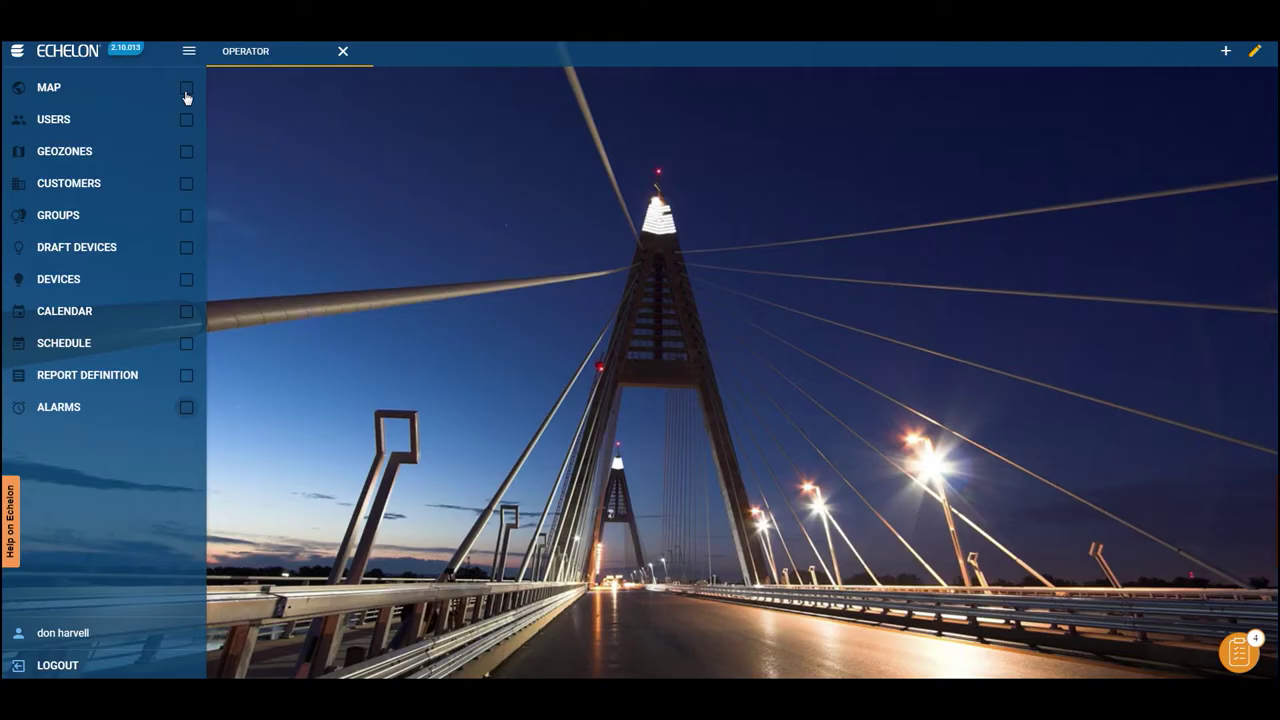
# Step: Add a taller Map panel plus Groups, Devices and Alarms panels, then exit edit mode
pyautogui.click(186, 88)
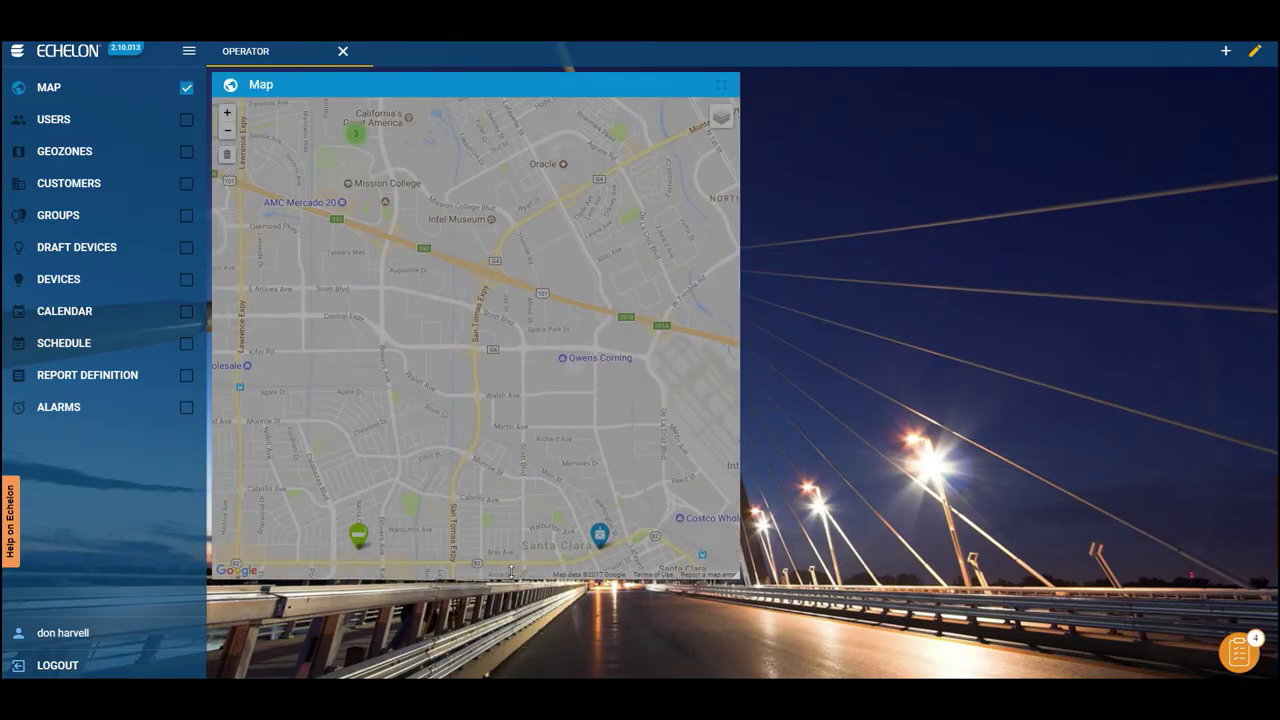
pyautogui.moveTo(511, 575); pyautogui.dragTo(506, 670)
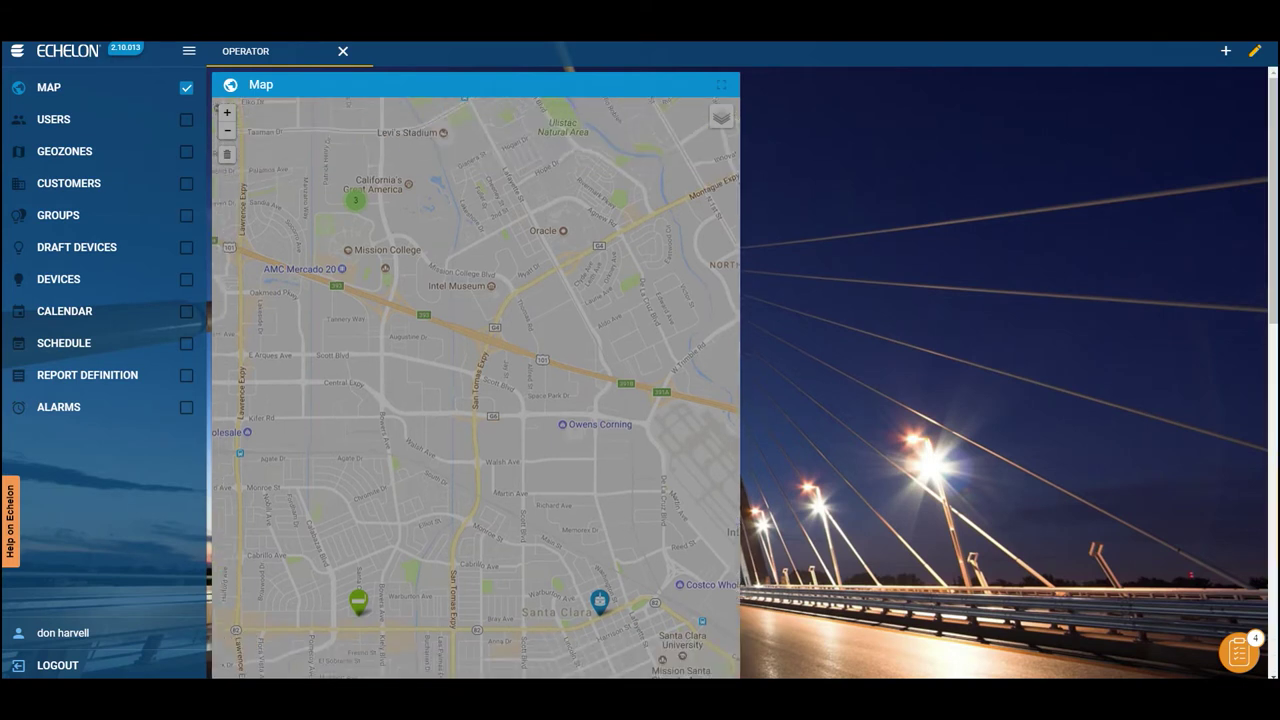
pyautogui.click(189, 222)
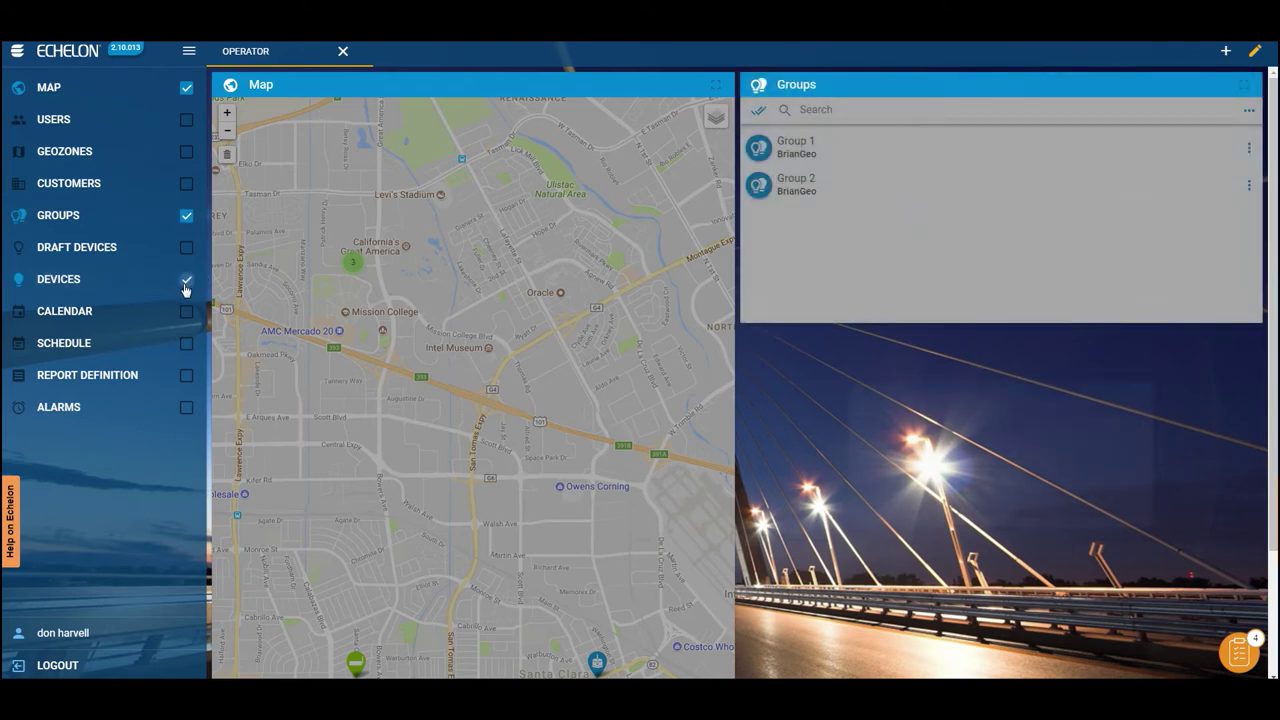
pyautogui.click(185, 286)
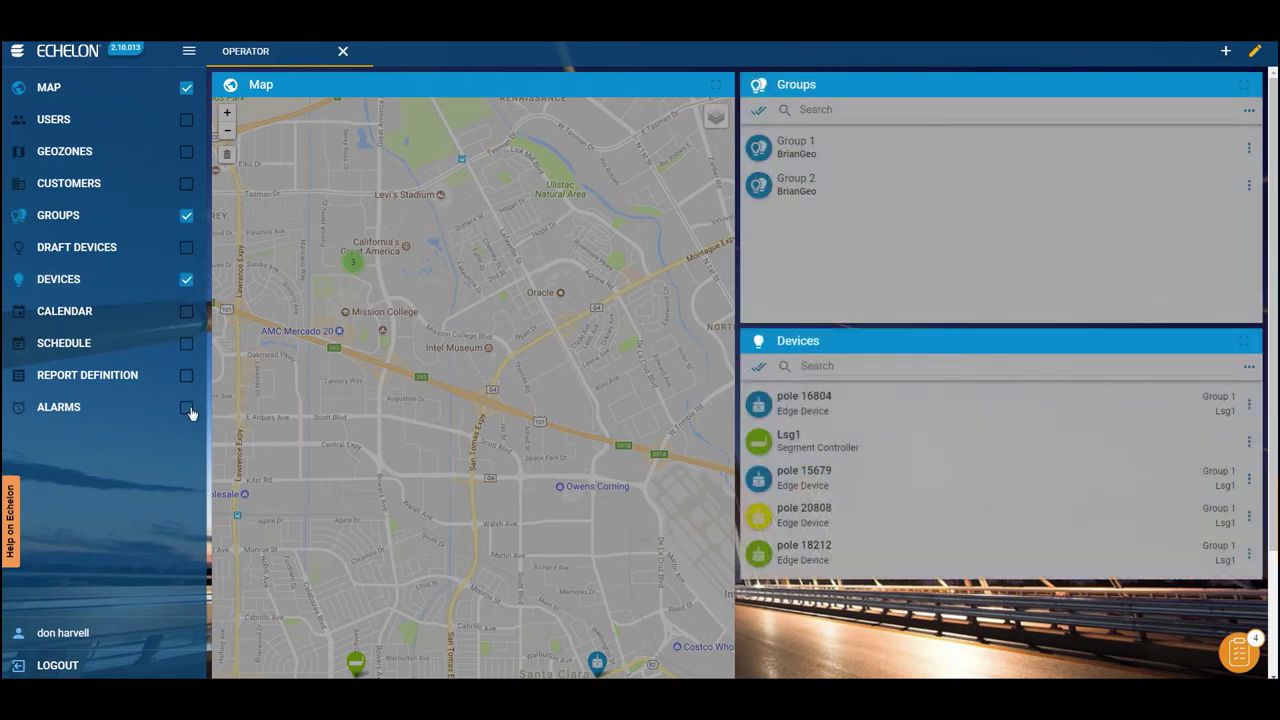
pyautogui.click(188, 410)
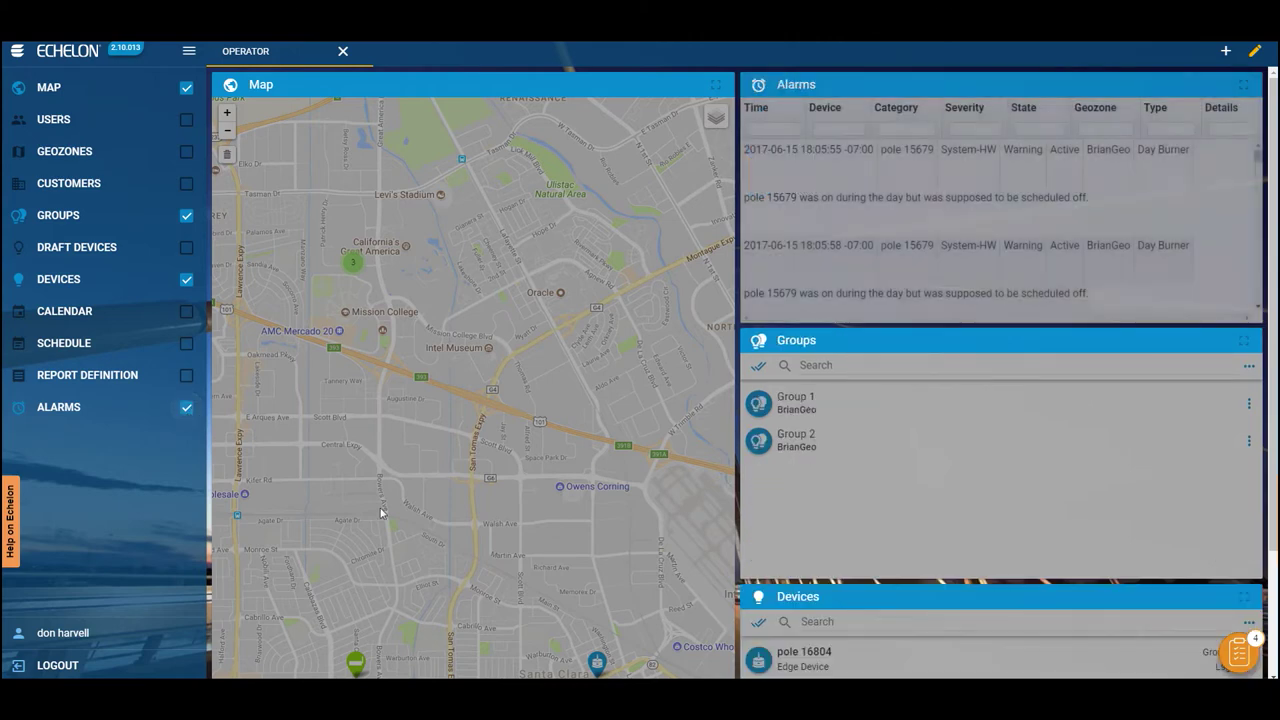
pyautogui.click(1251, 60)
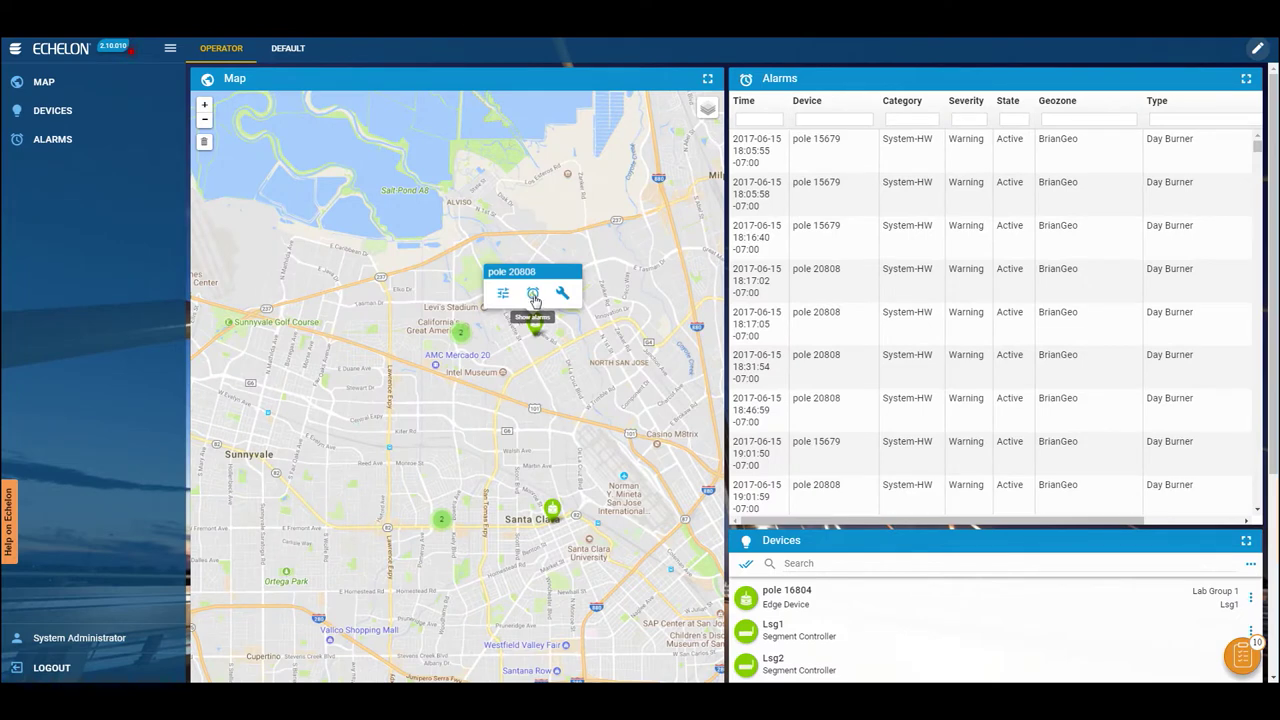
# Step: Show pole 20808's alarms and filter the Type column by 'com'
pyautogui.click(534, 298)
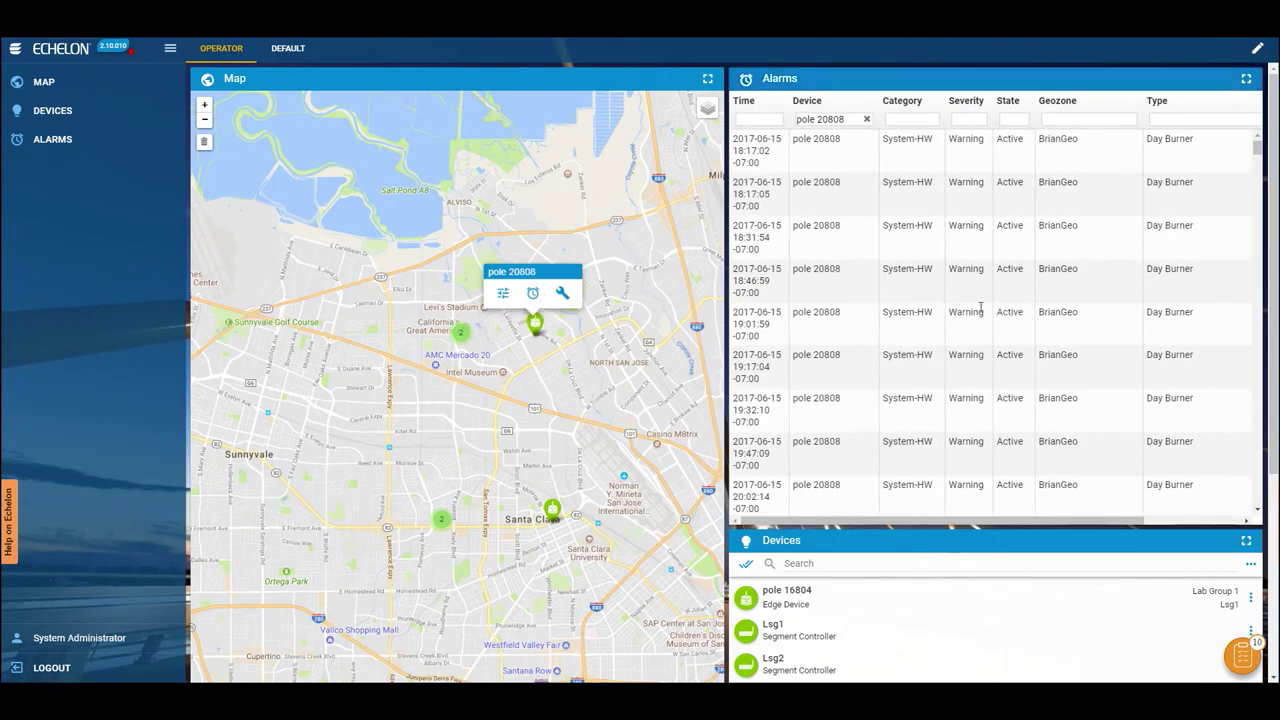
pyautogui.write('com')
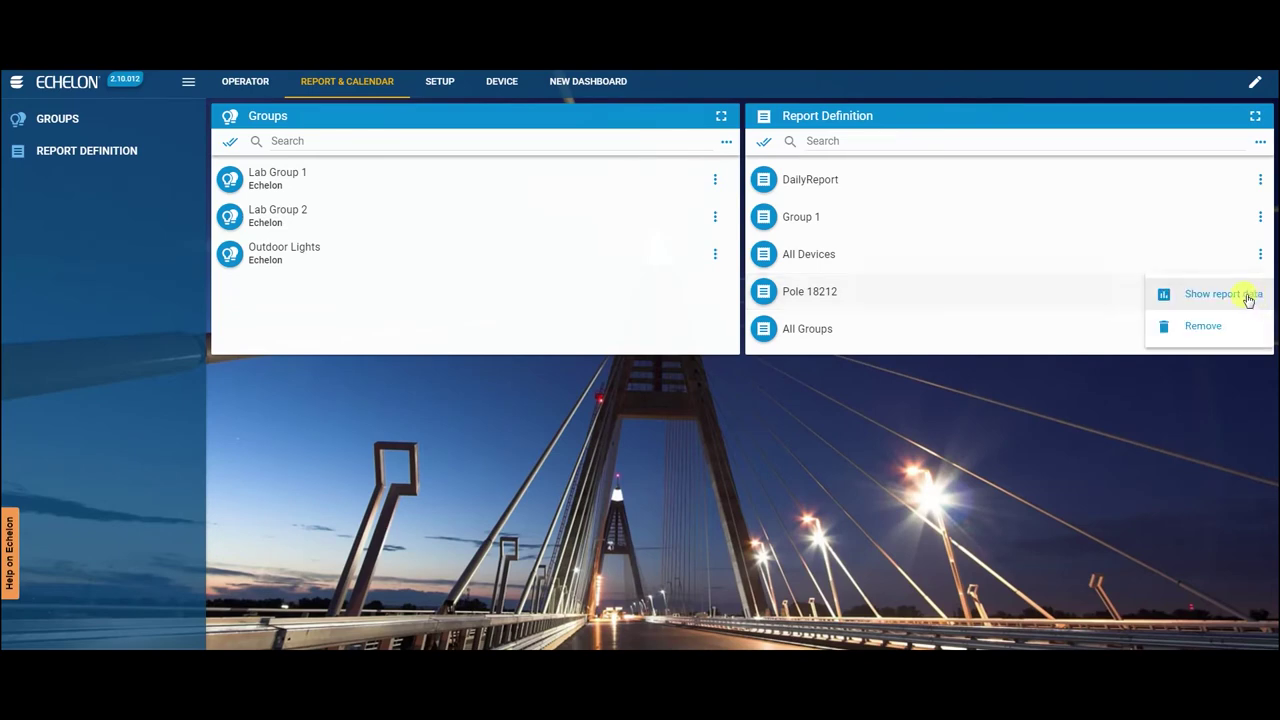
# Step: Show Pole 18212's energy usage trend report data and maximize it to fullscreen
pyautogui.click(1245, 298)
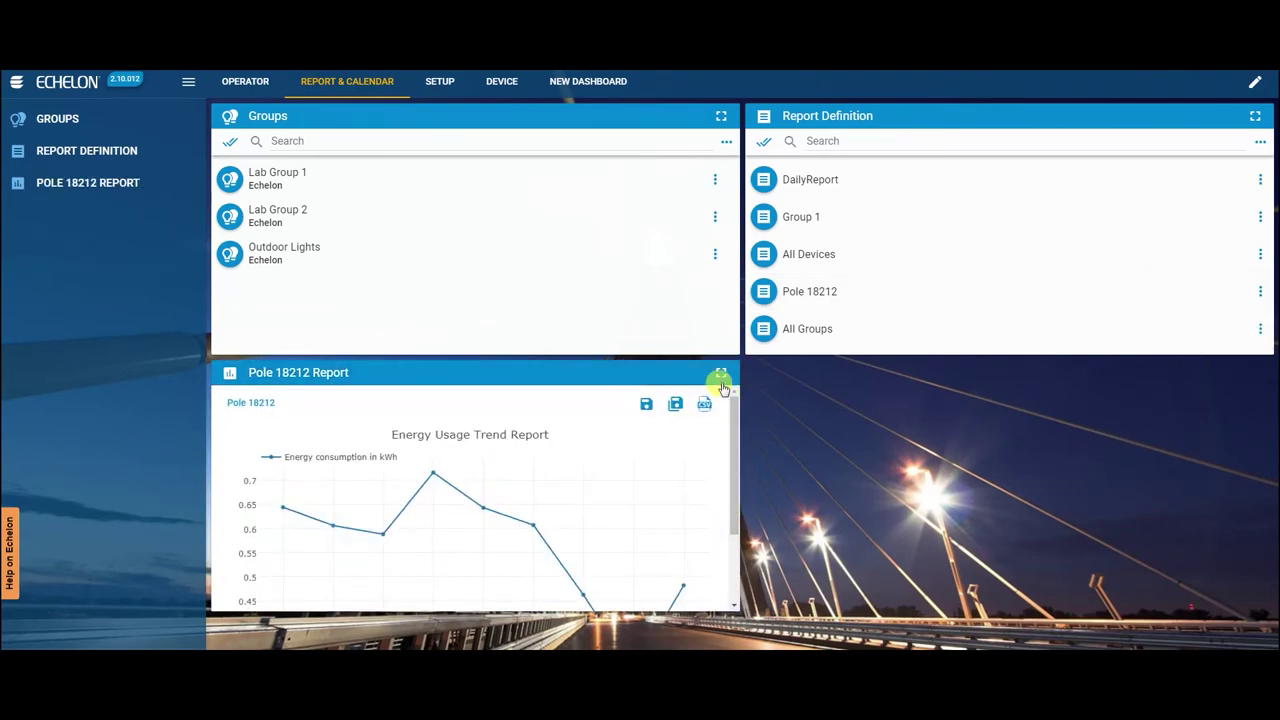
pyautogui.click(722, 378)
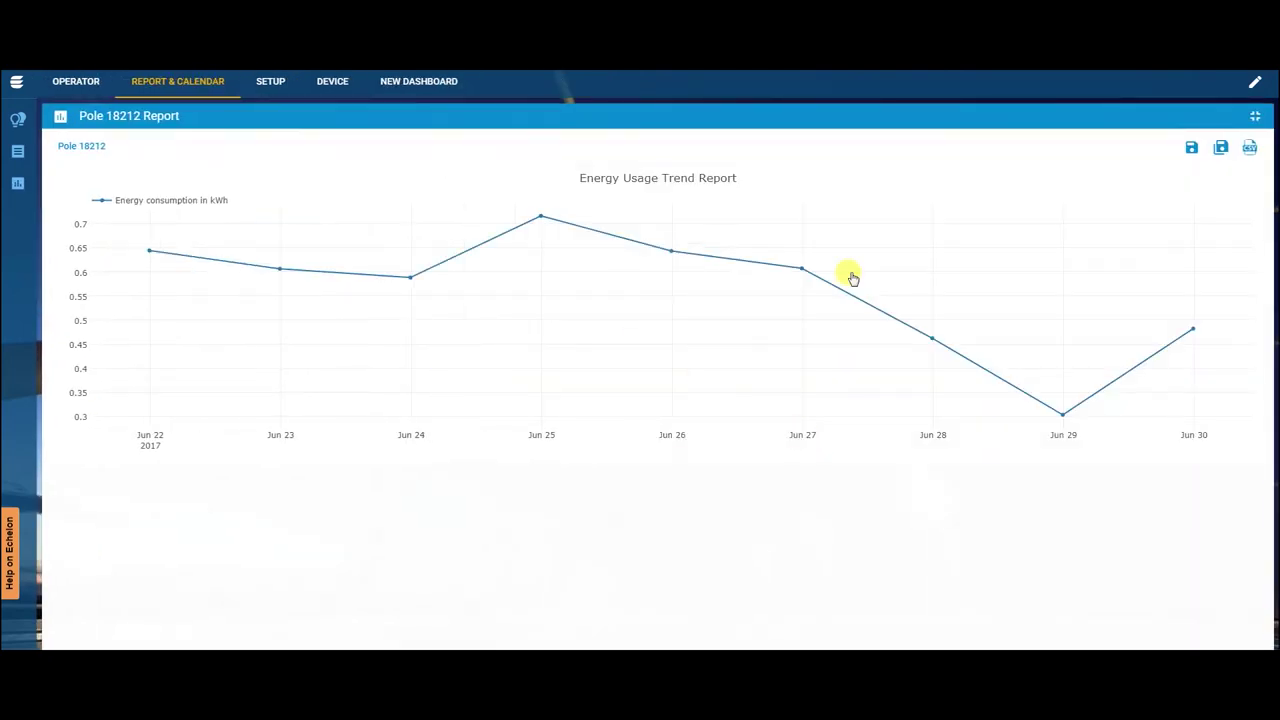